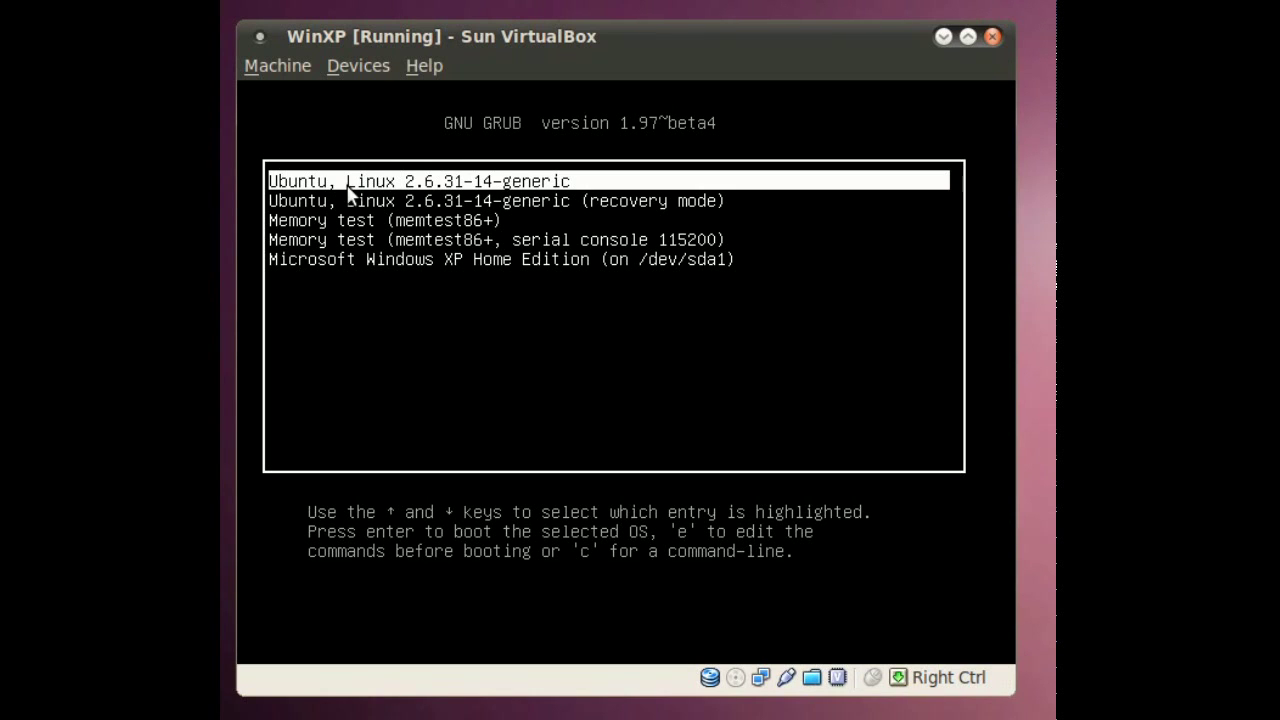
Highlight 'Microsoft Windows XP Home Edition (on /dev/sda1)' in the GRUB boot menu
key("Down")
key("Down")
key("Down")
key("Down")
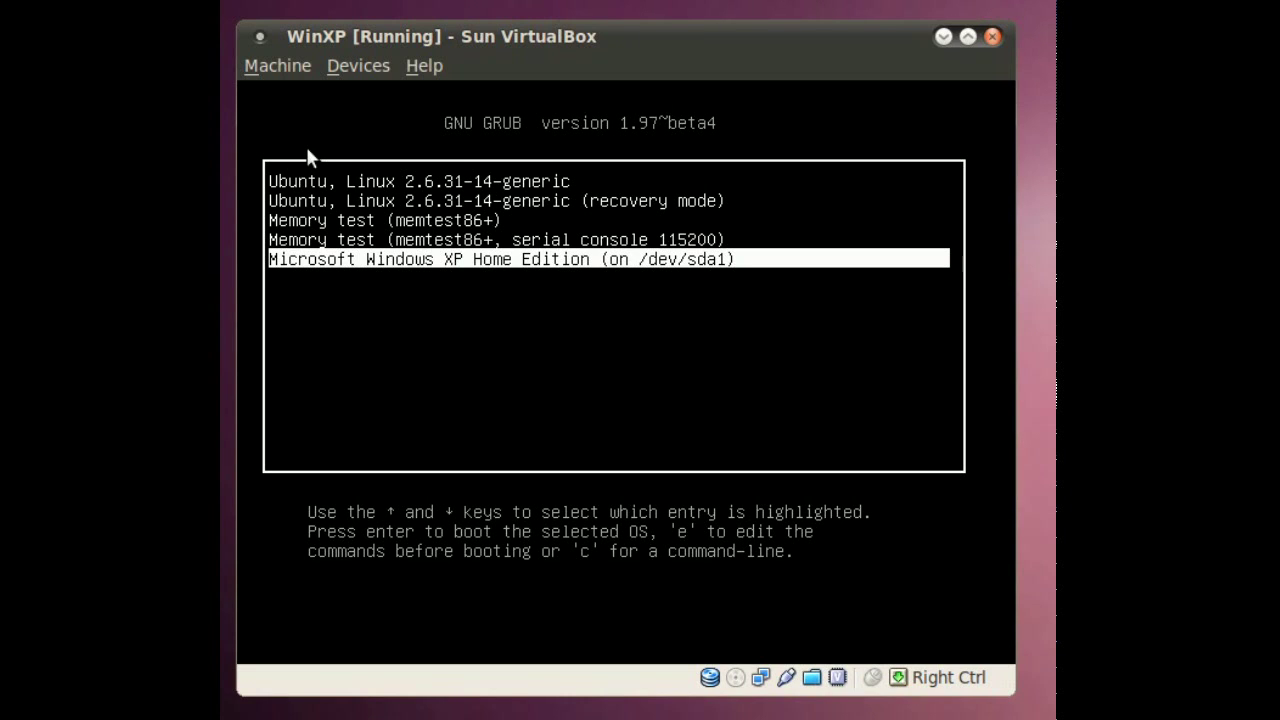
Attach the host's TSSTcorp DVD+-RW drive as the VM's CD/DVD device
left_click(357, 66)
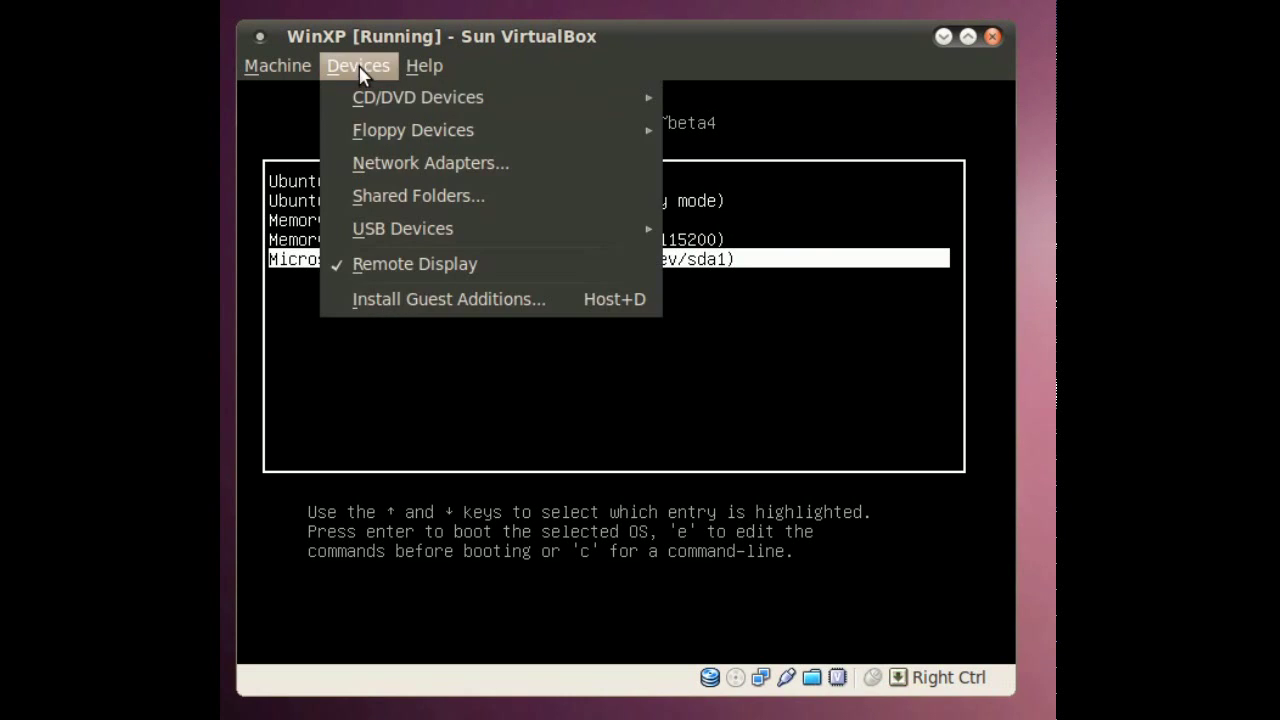
mouse_move(618, 97)
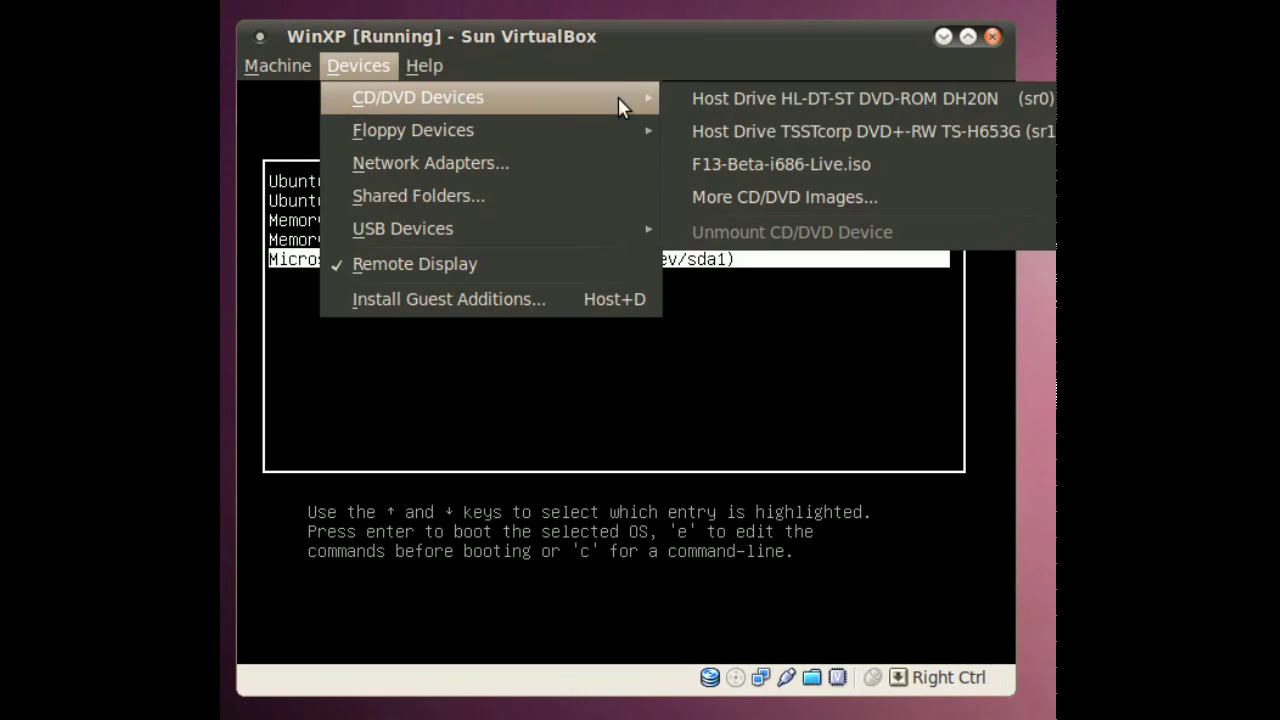
left_click(899, 133)
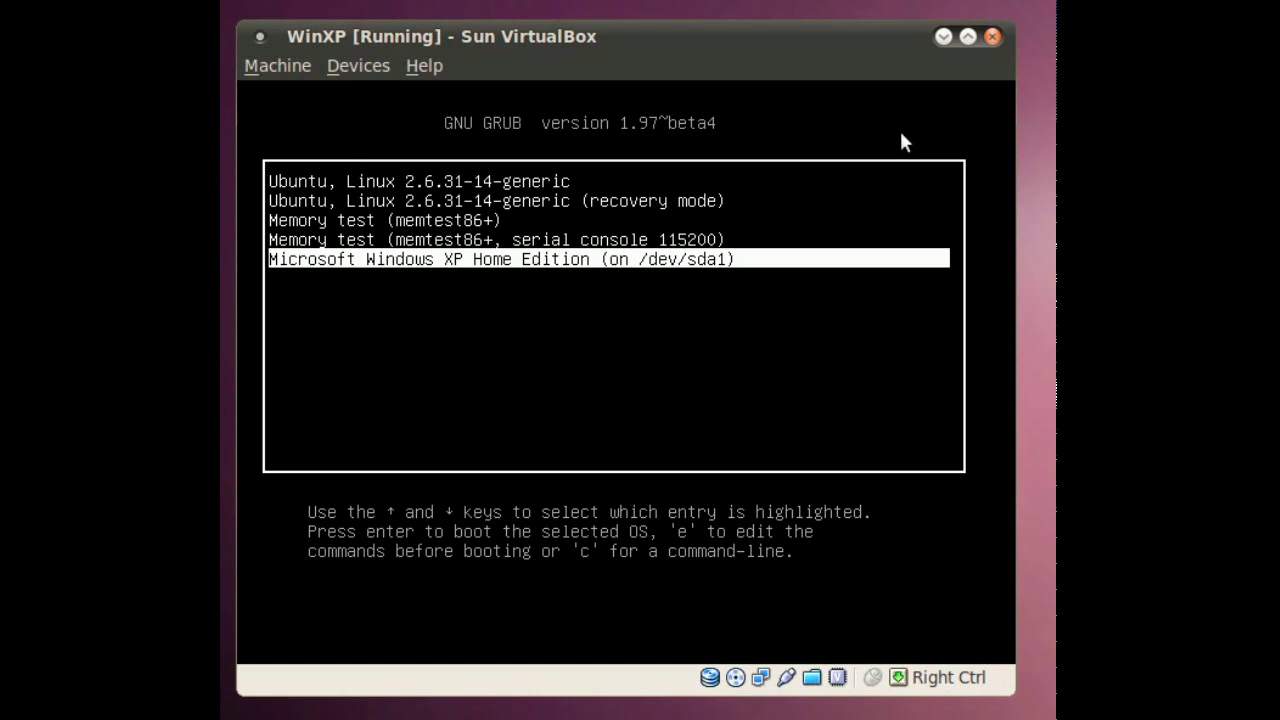
left_click(277, 64)
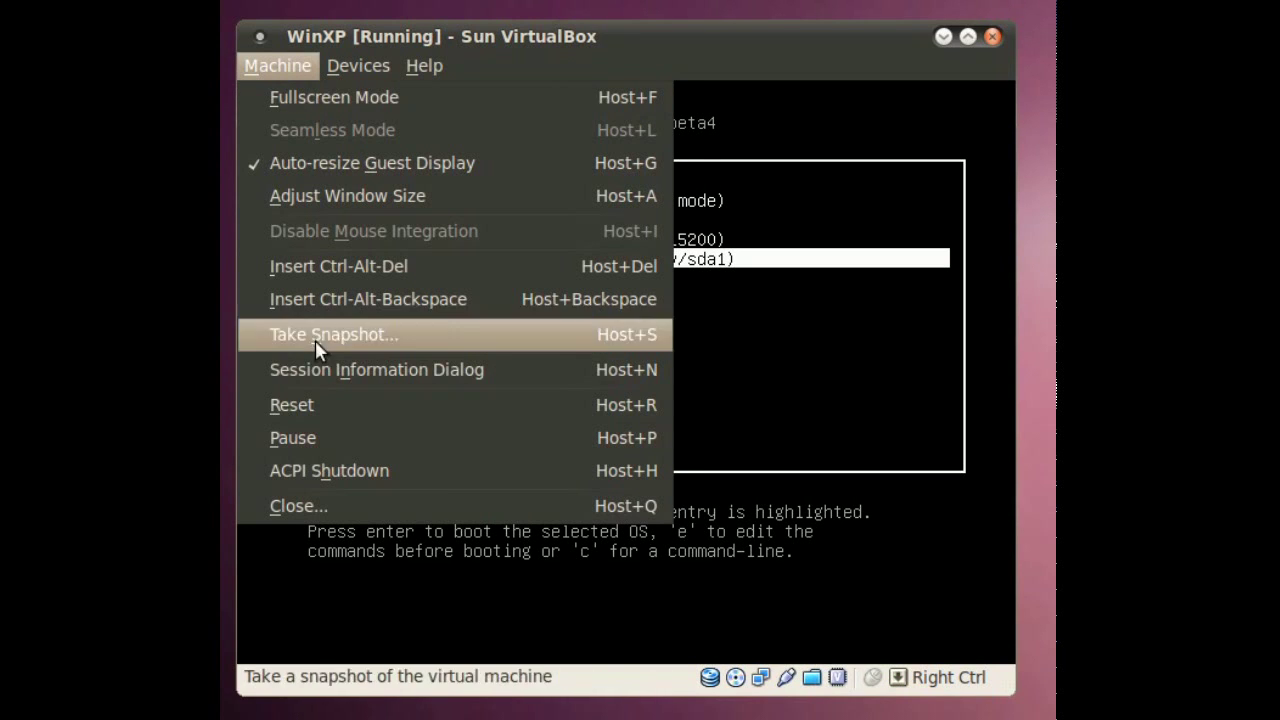
Reset the VM, boot from the CD into Windows XP Setup, and choose the Recovery Console (R)
left_click(323, 410)
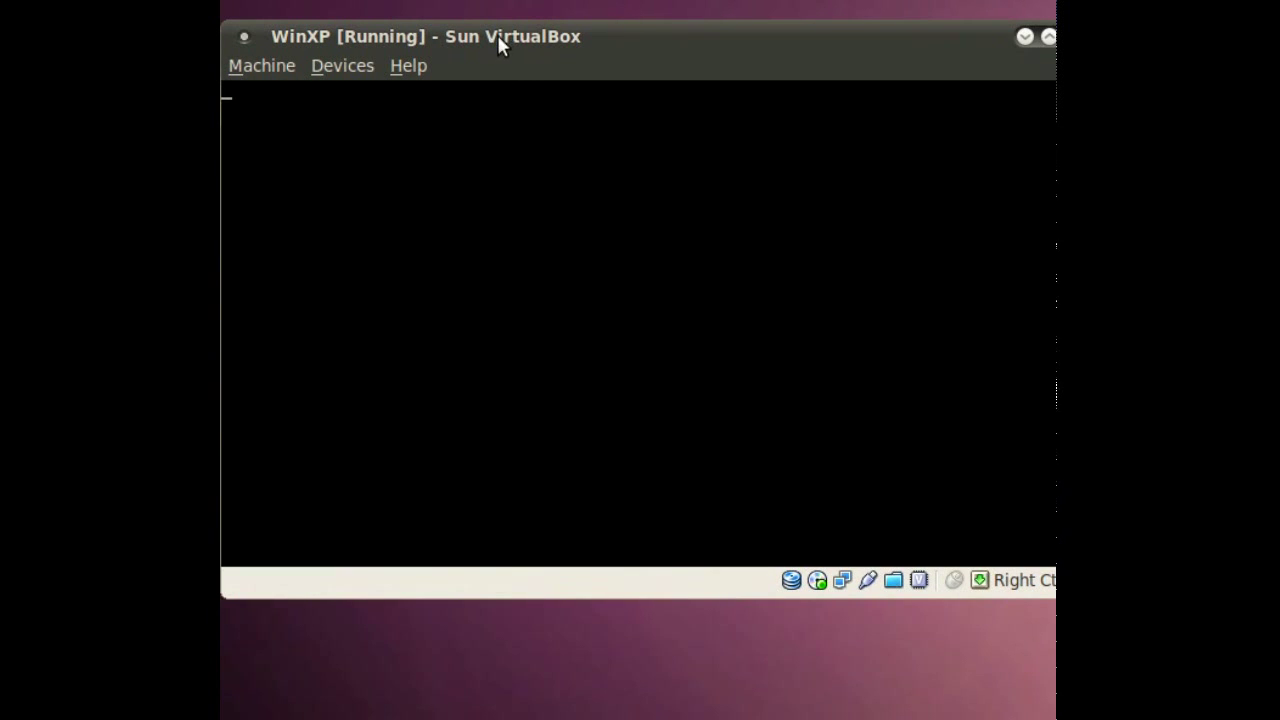
key("Return")
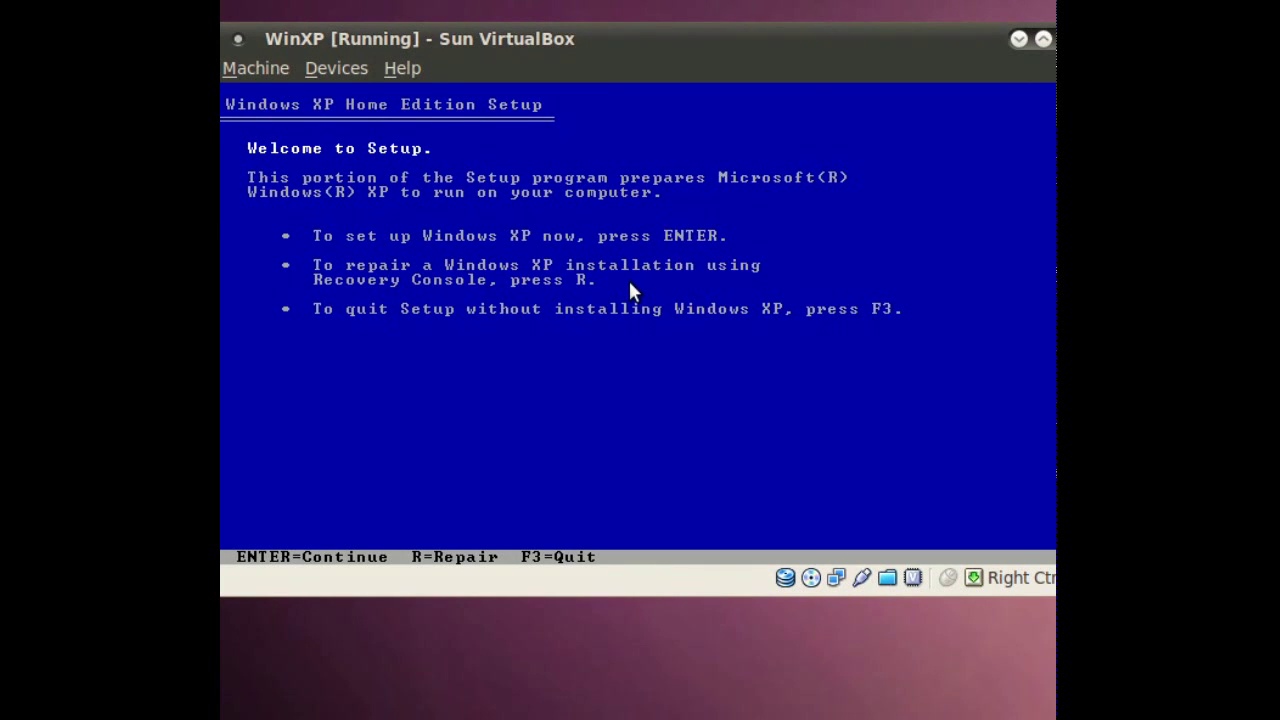
key("r")
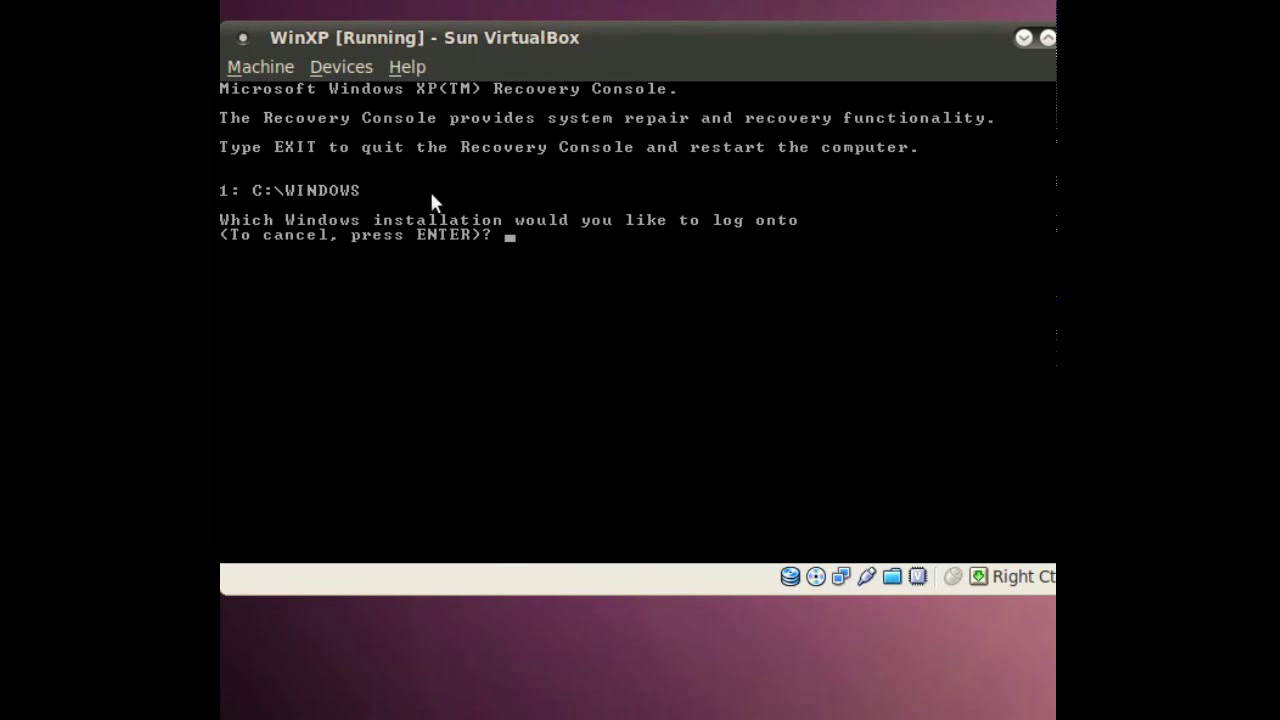
Choose installation 1 (C:\WINDOWS) to log onto in the Recovery Console
type("1")
key("Return")
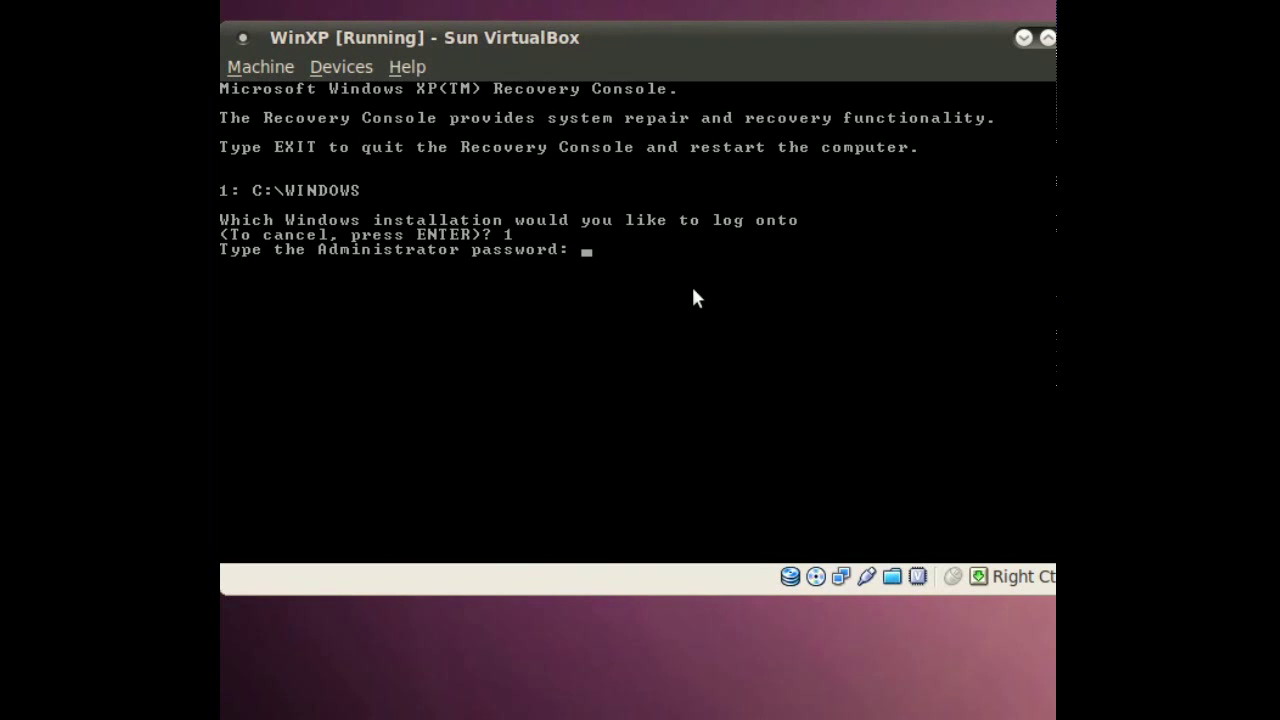
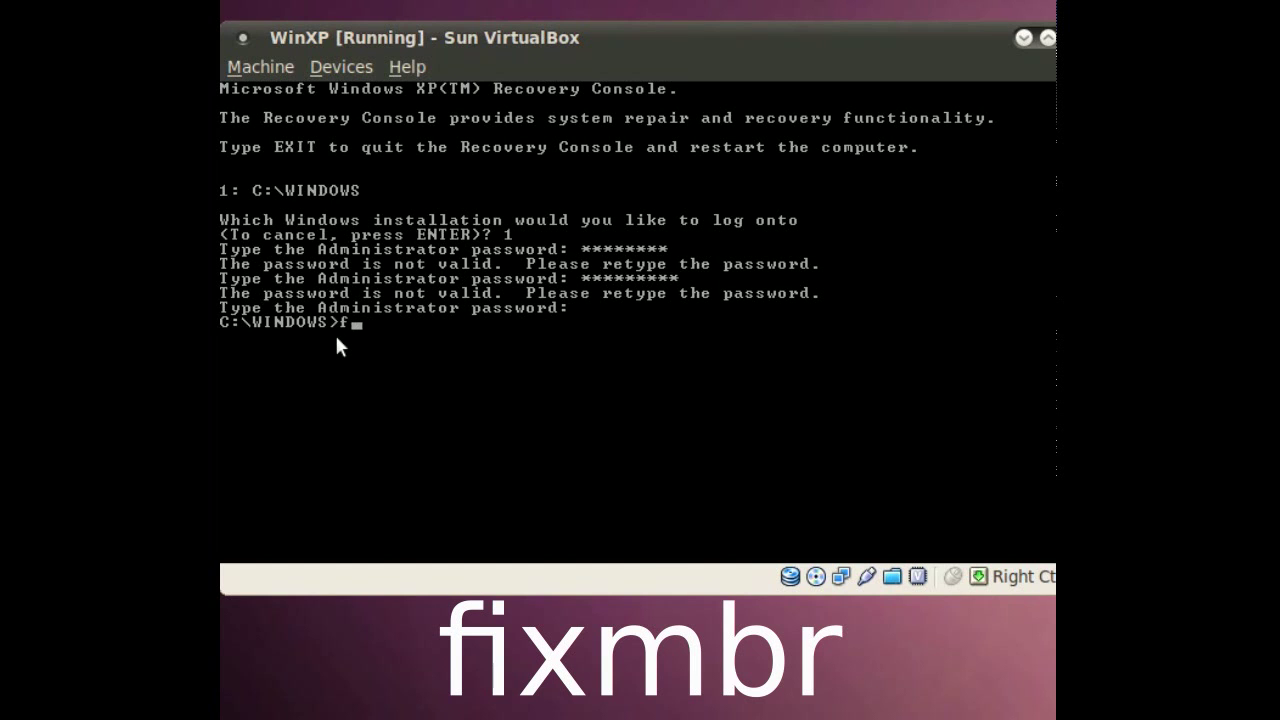
Run fixmbr, confirm writing the new master boot record, then exit the Recovery Console
type("fixmbr")
key("Return")
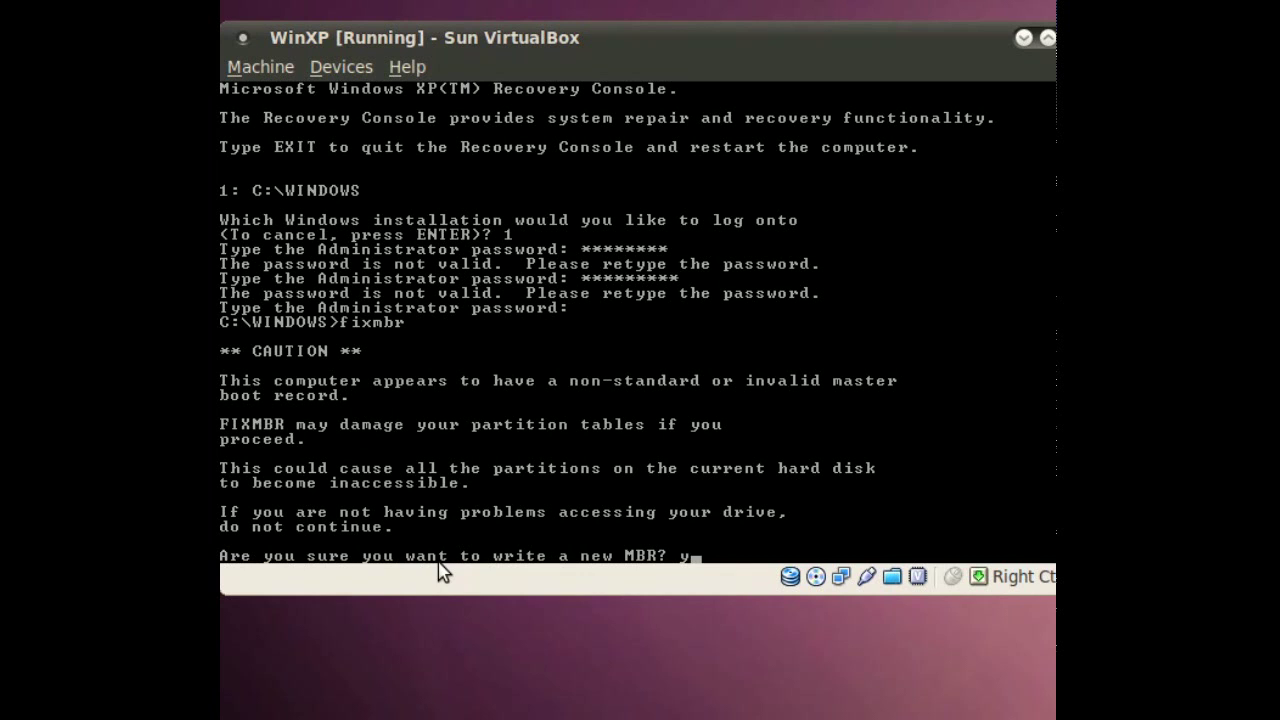
key("Return")
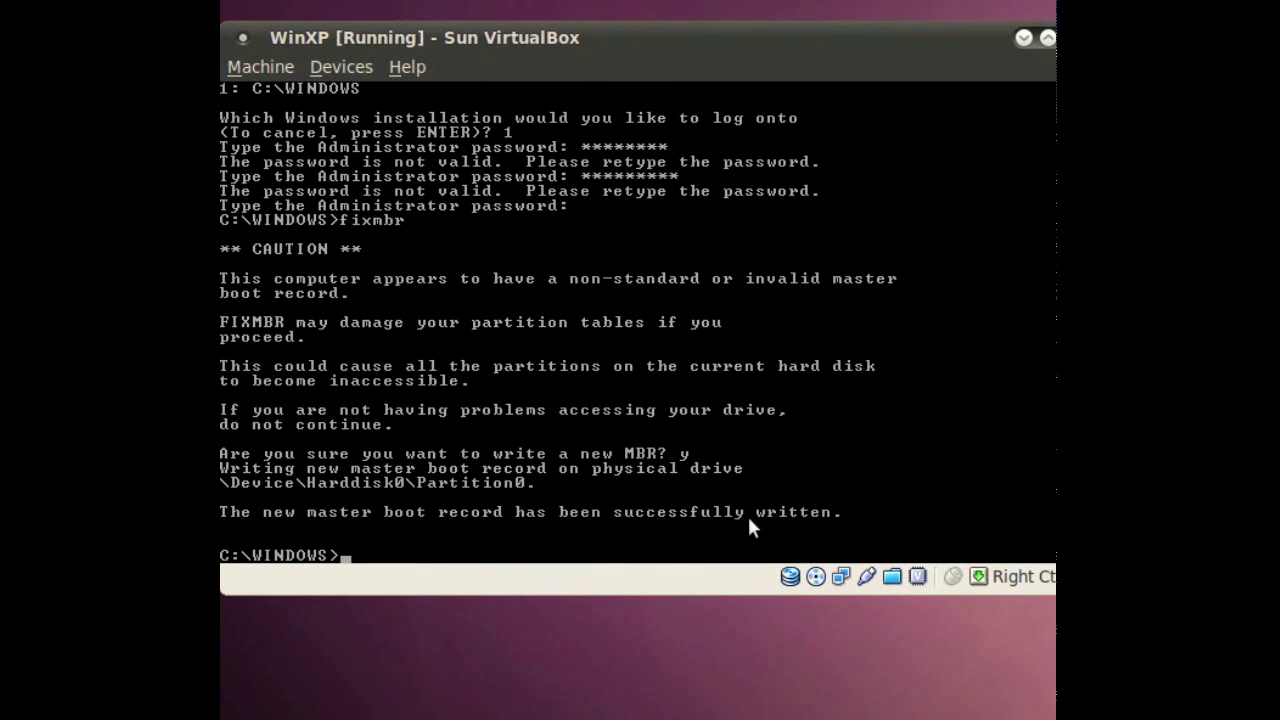
type("reboot")
key("Return")
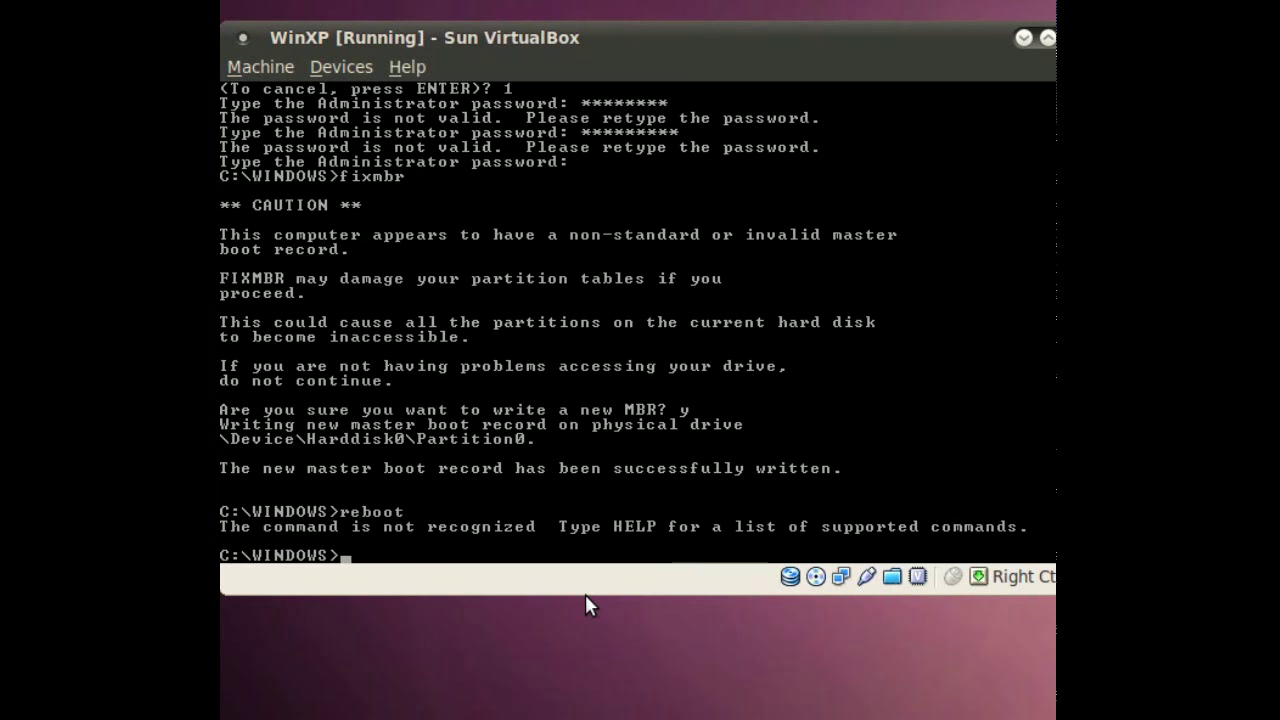
type("exit")
key("Return")
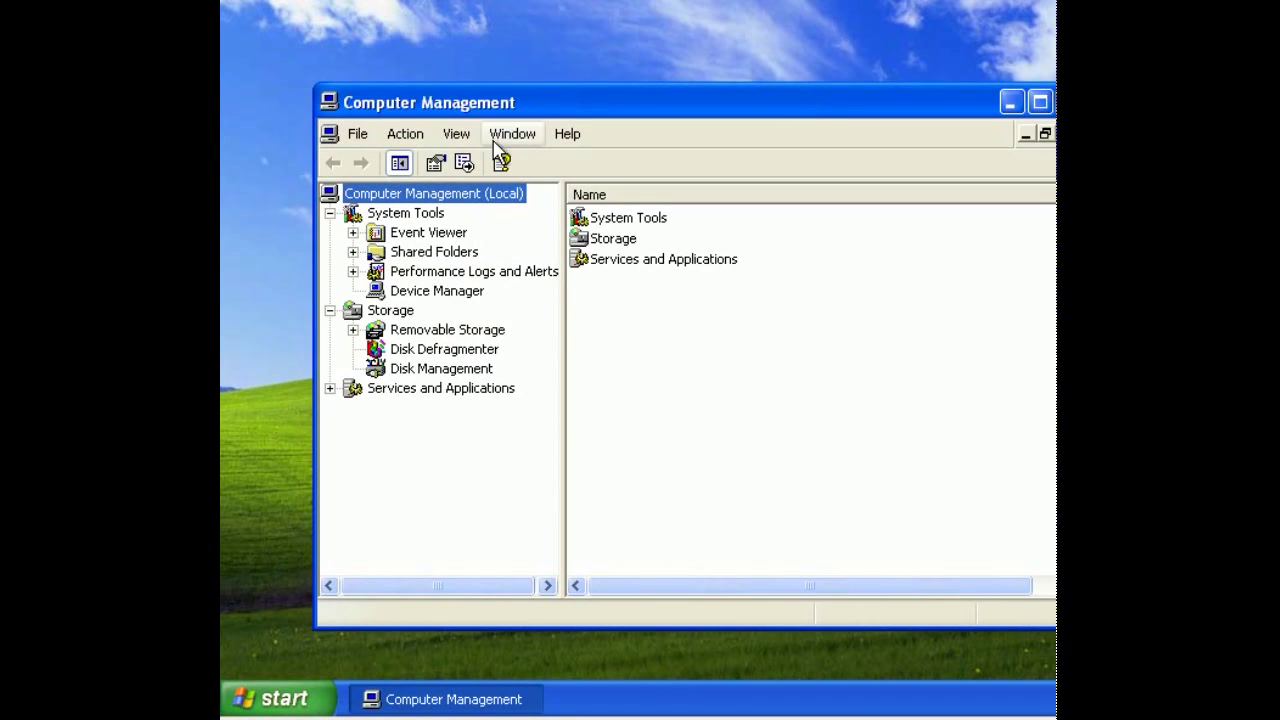
Show Disk 0 in Disk Management, revealing the 14.07 GB and 682 MB unknown partitions
left_click_drag(509, 115, 437, 106)
left_click(370, 362)
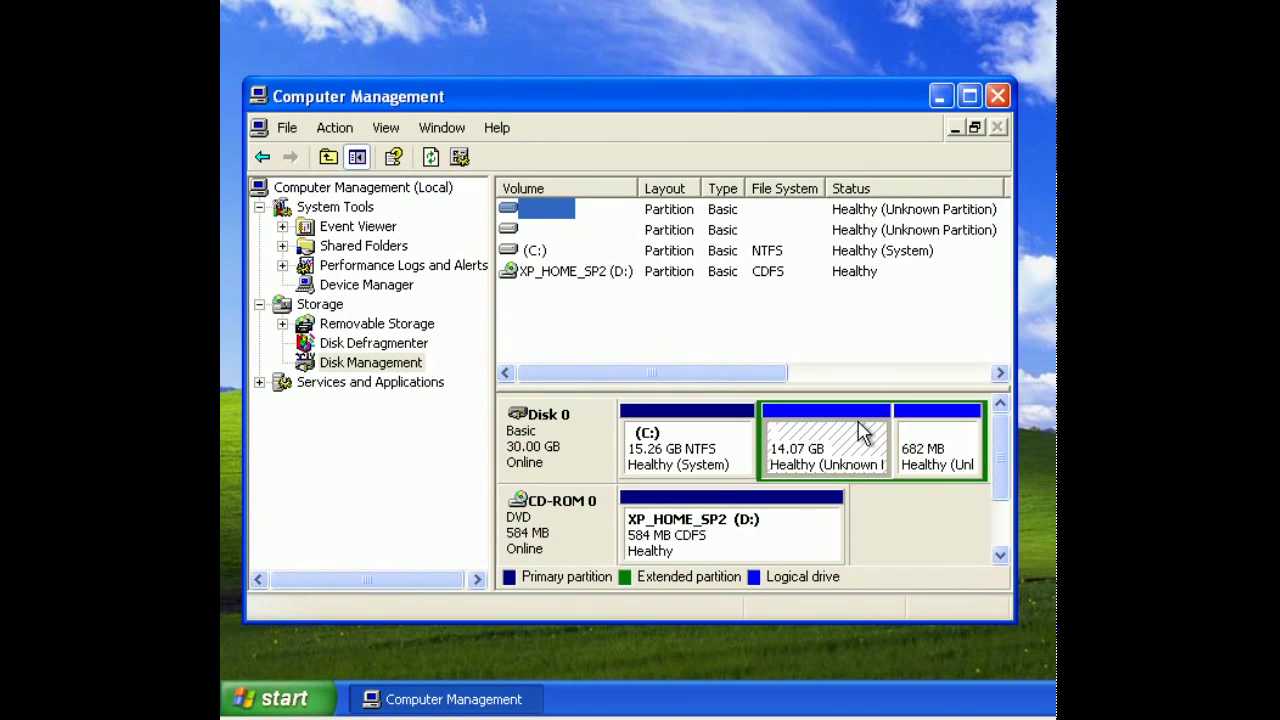
right_click(842, 436)
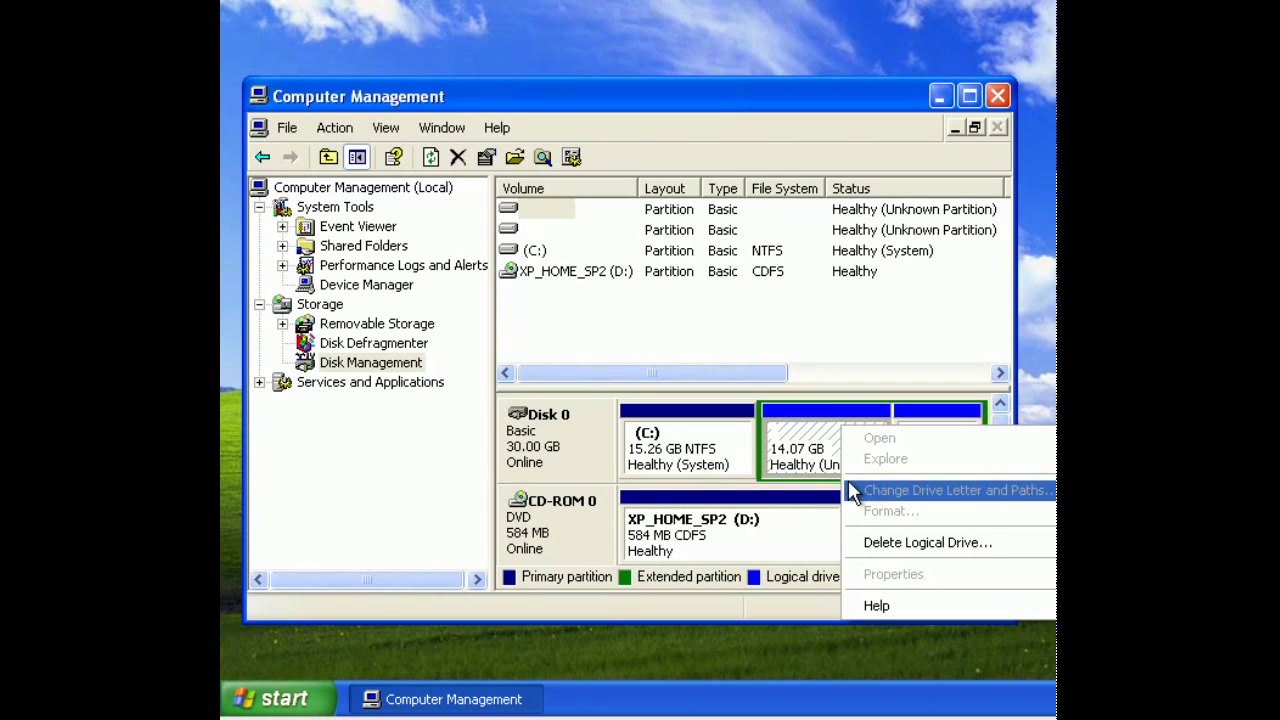
Delete the unknown 14.07 GB and 682 MB logical drives
left_click(913, 540)
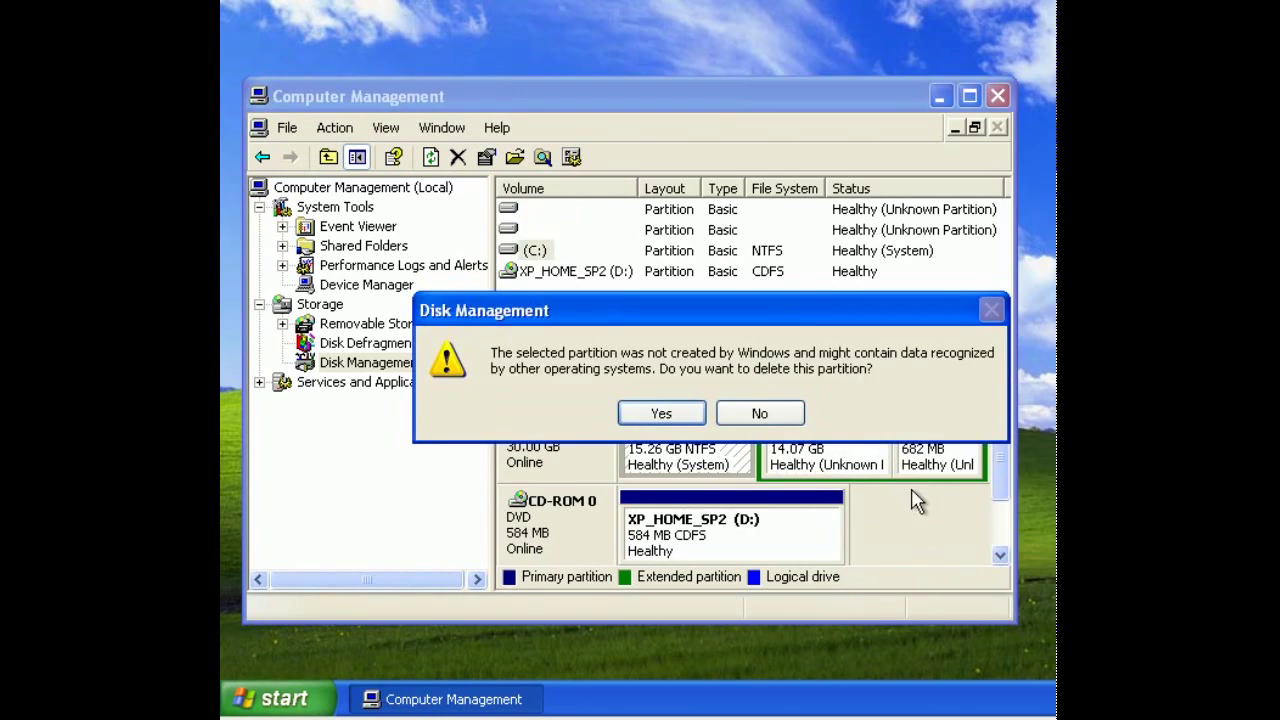
left_click(660, 415)
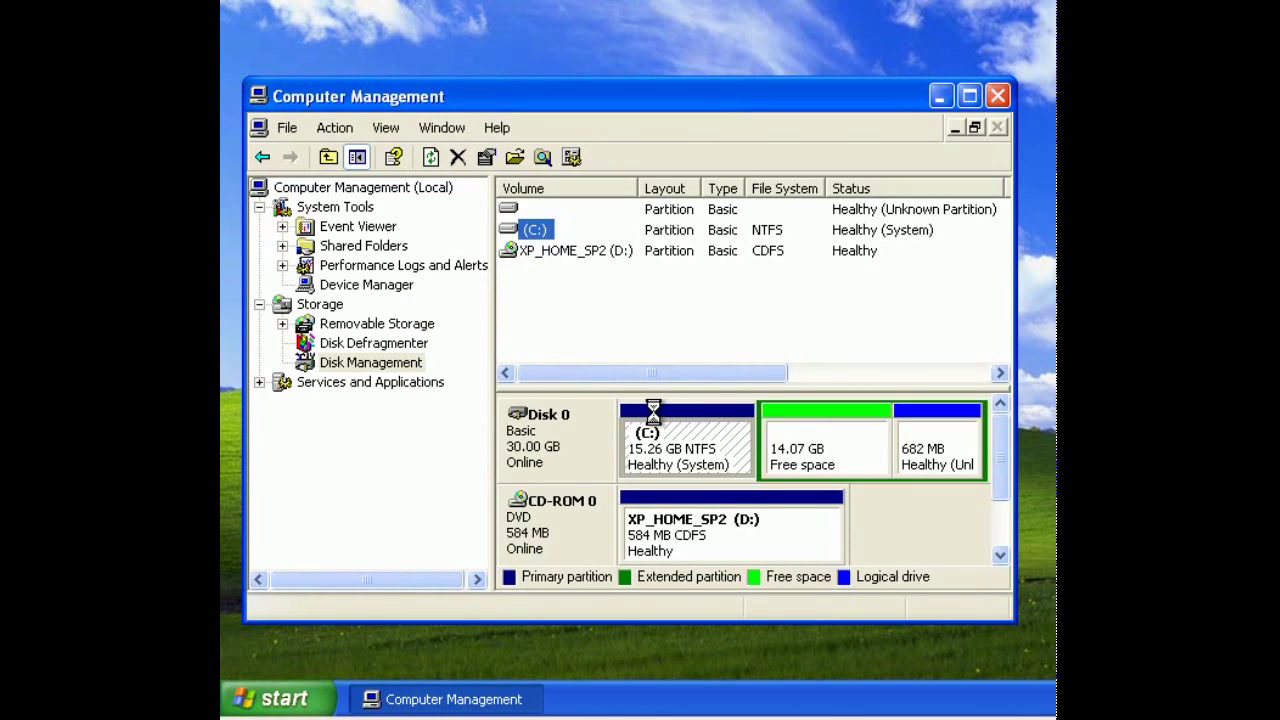
right_click(912, 438)
left_click(934, 540)
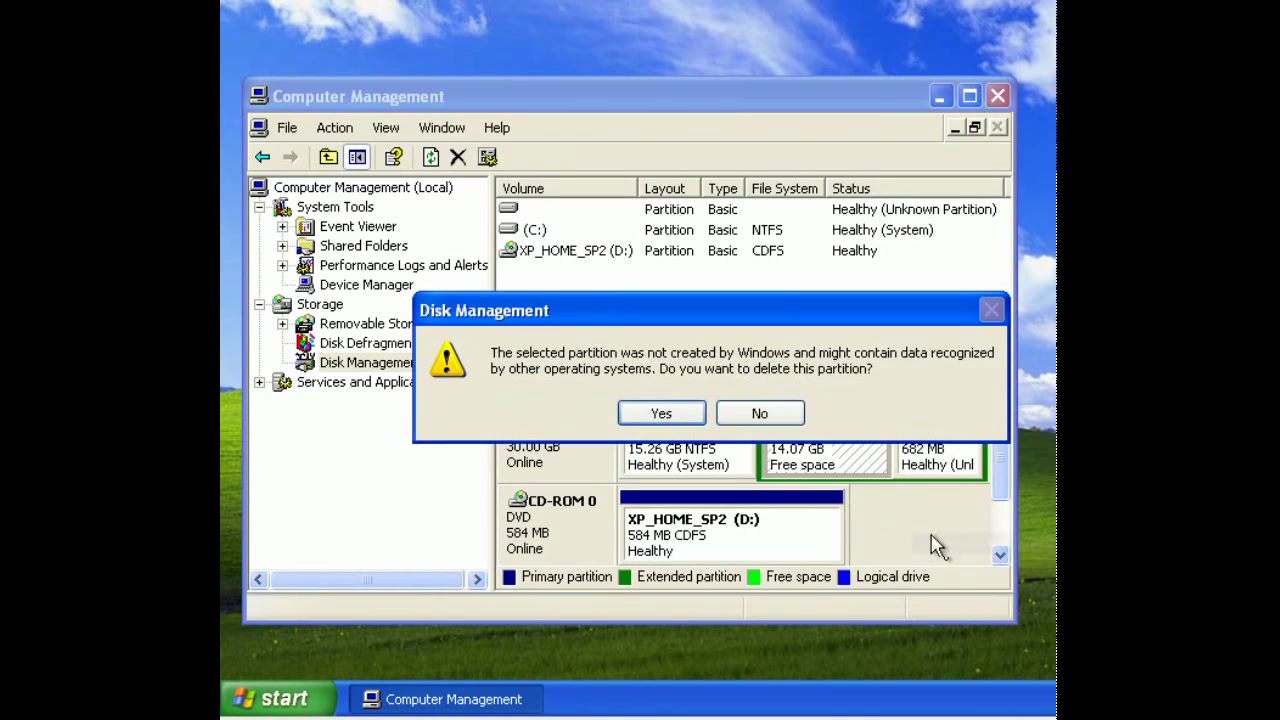
left_click(668, 414)
Delete the extended partition so its 14.74 GB becomes unallocated space
right_click(878, 455)
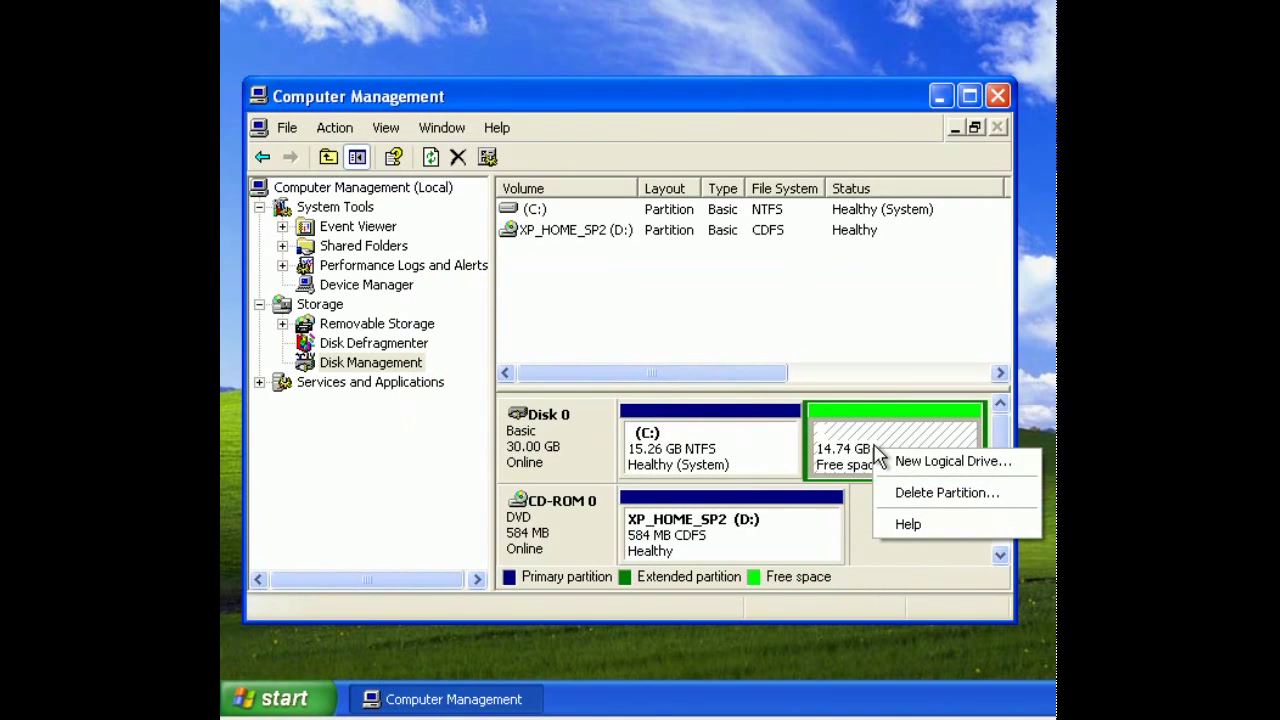
left_click(915, 494)
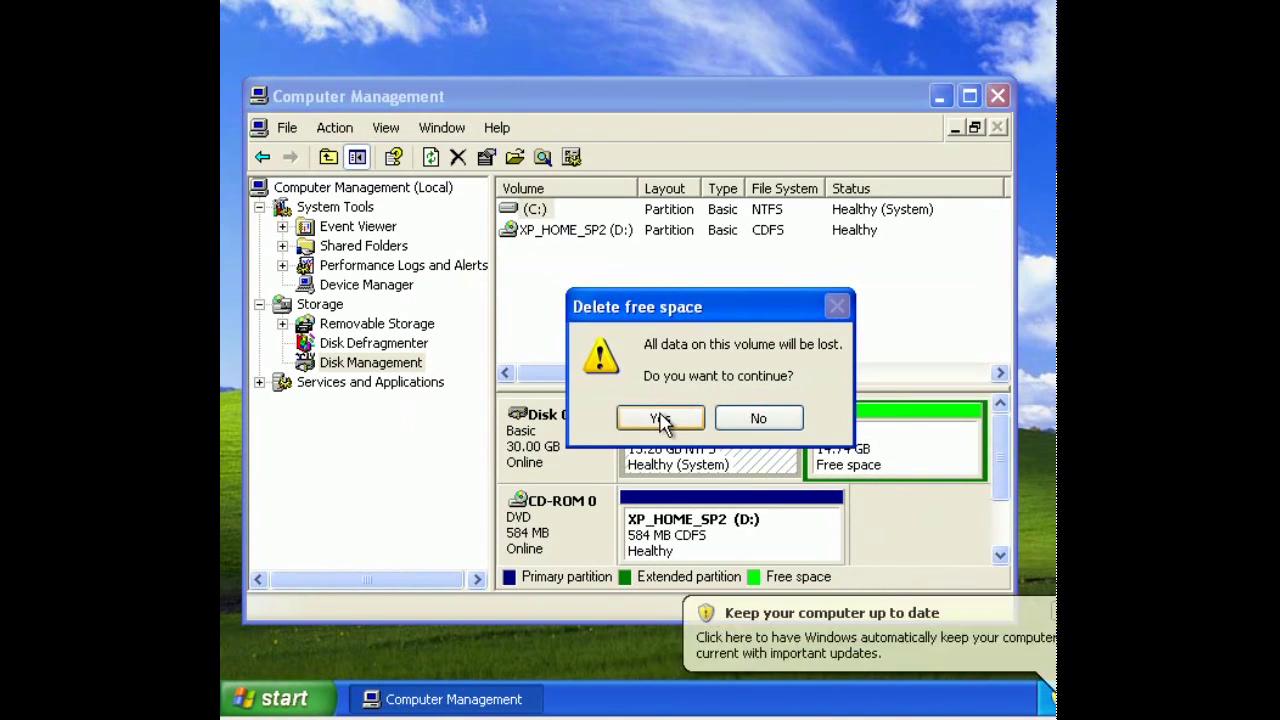
left_click(660, 420)
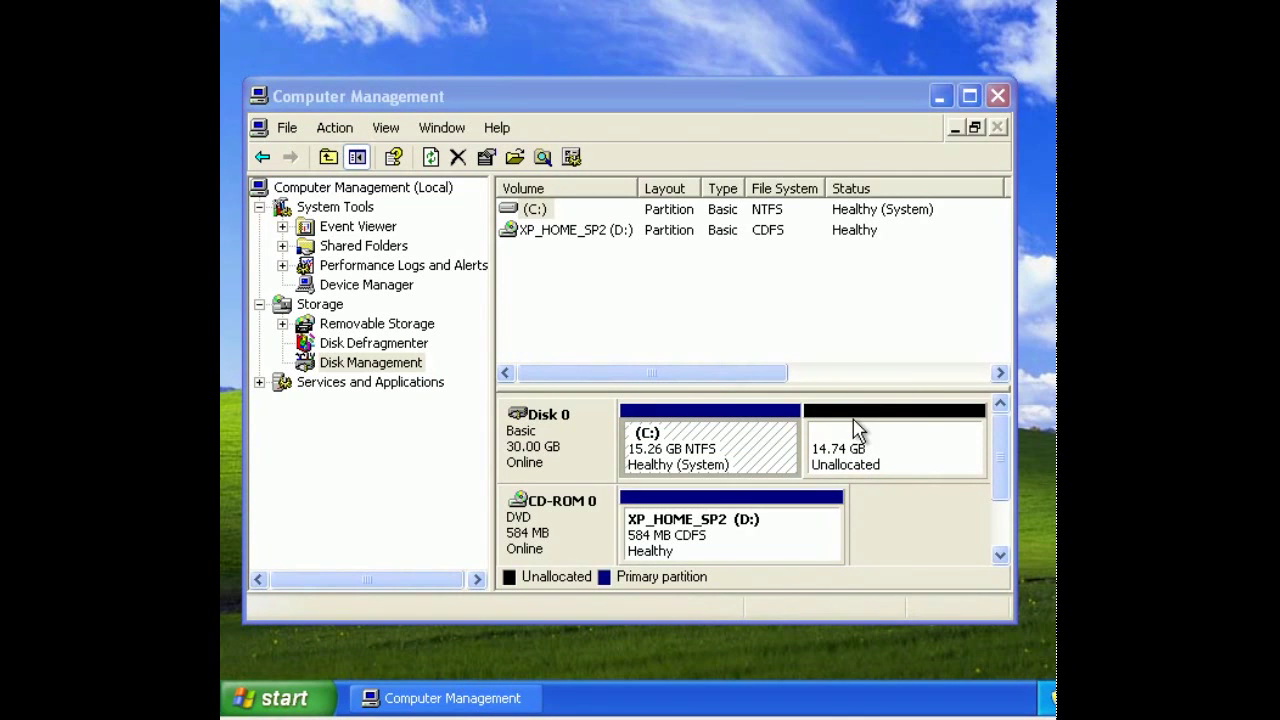
right_click(850, 430)
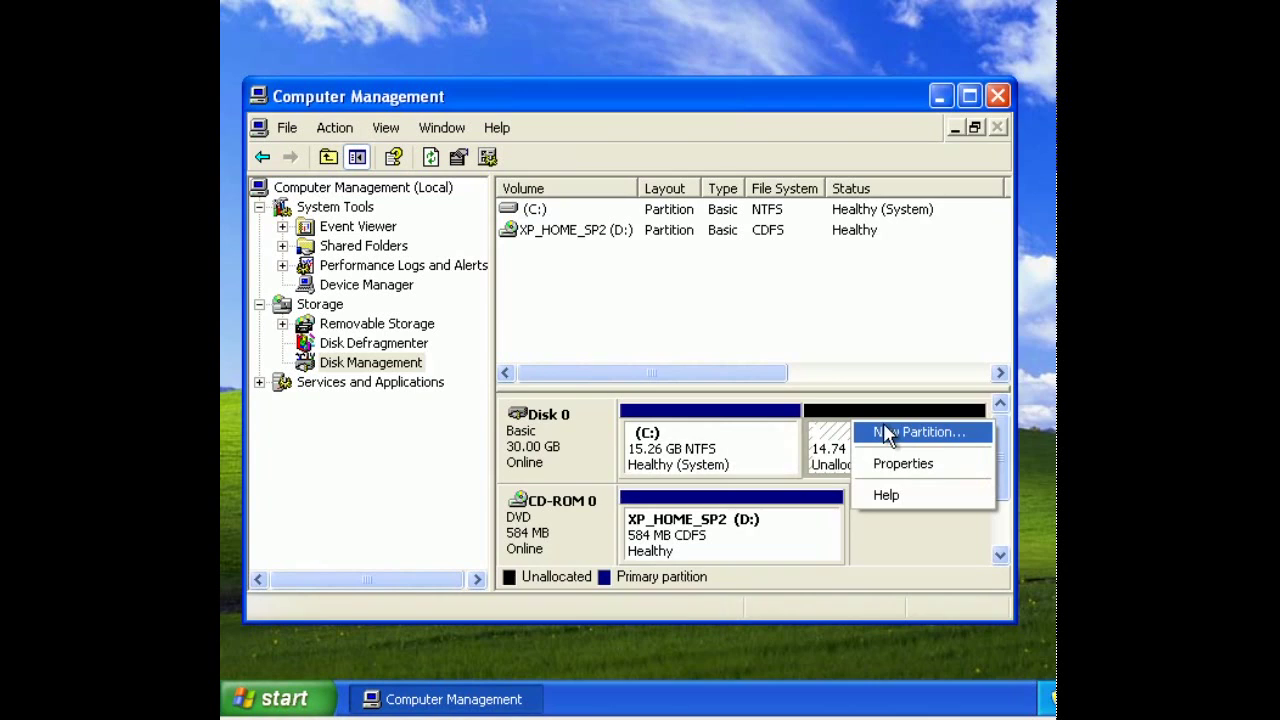
Create a 15092 MB primary partition as drive E:, quick-formatted as NTFS
left_click(887, 433)
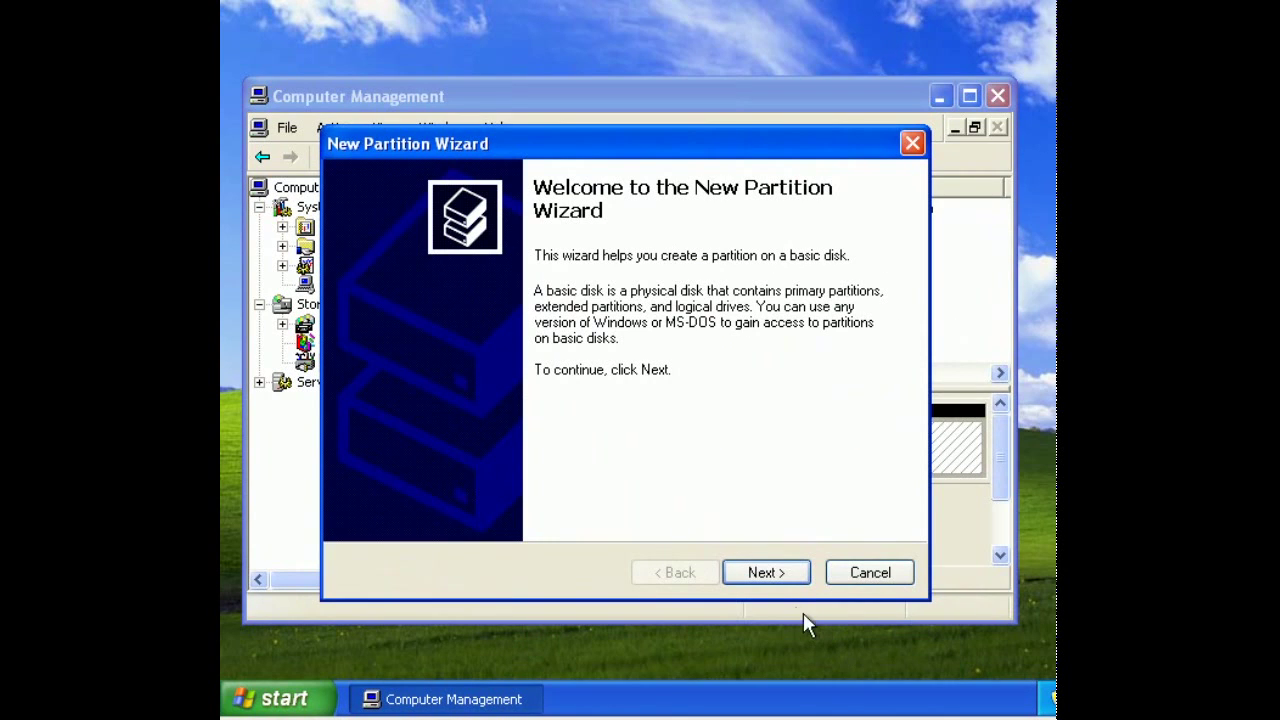
left_click(768, 580)
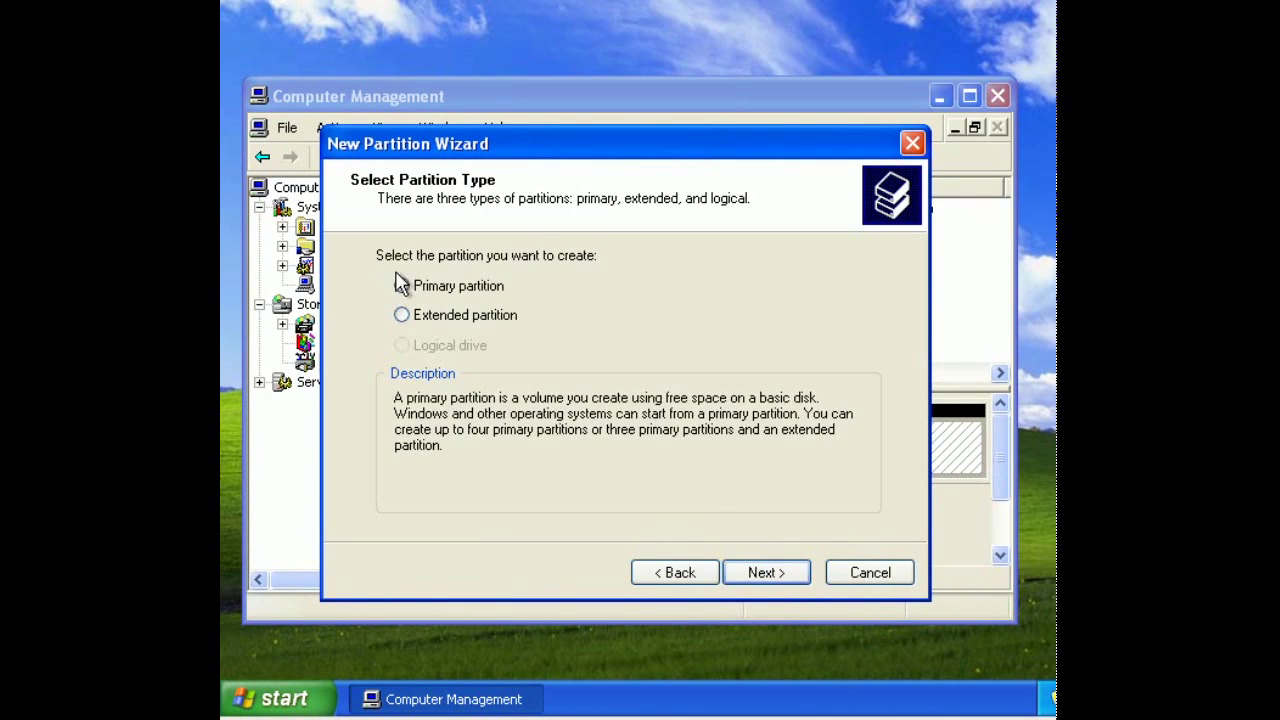
left_click(762, 576)
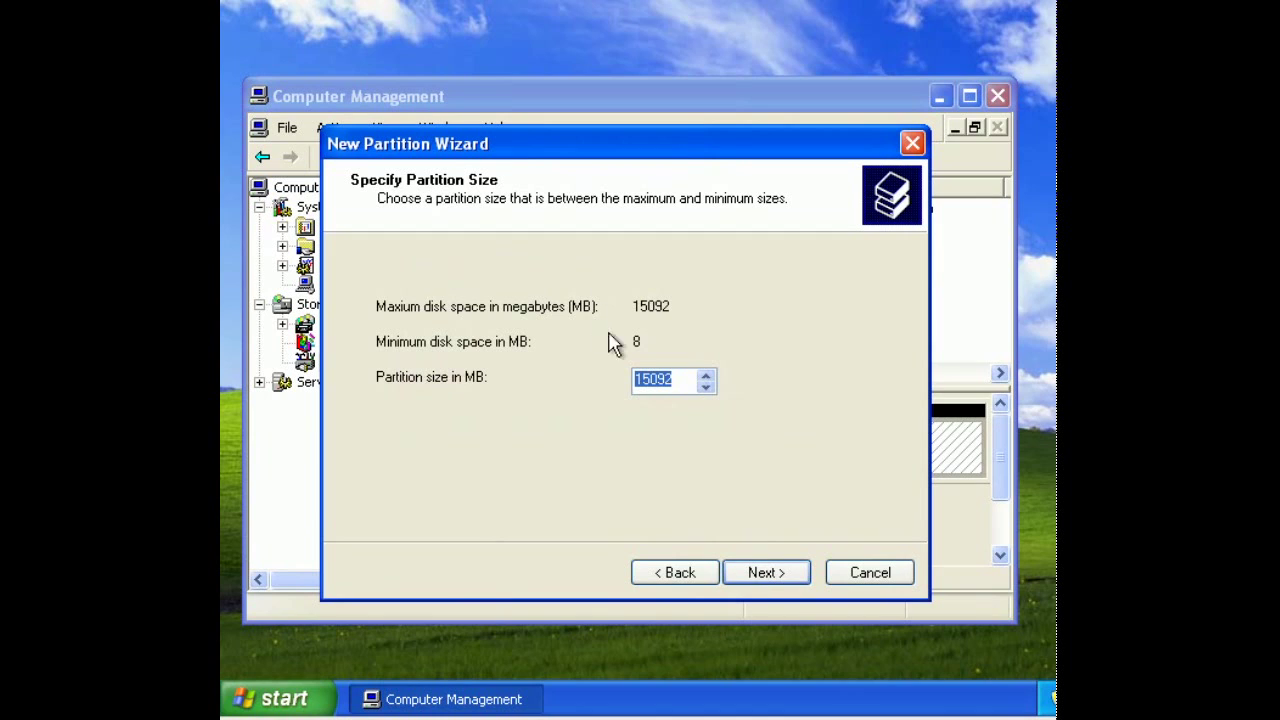
left_click(760, 572)
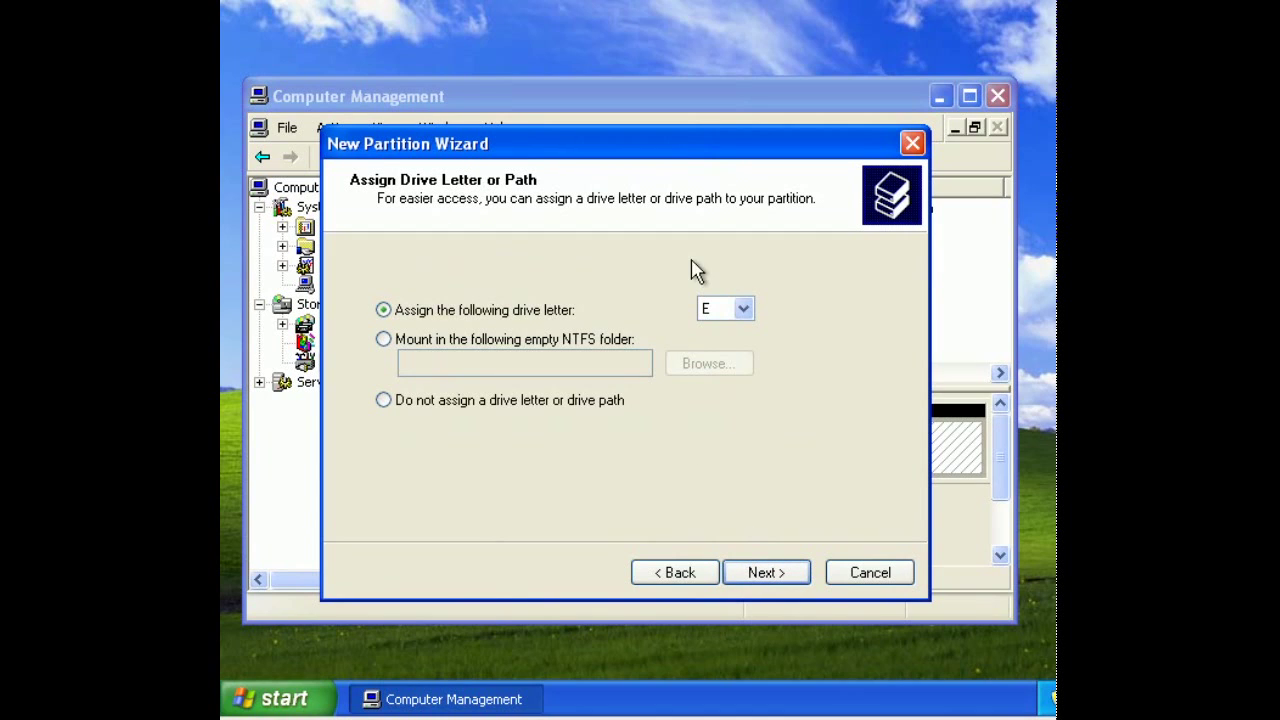
left_click(775, 579)
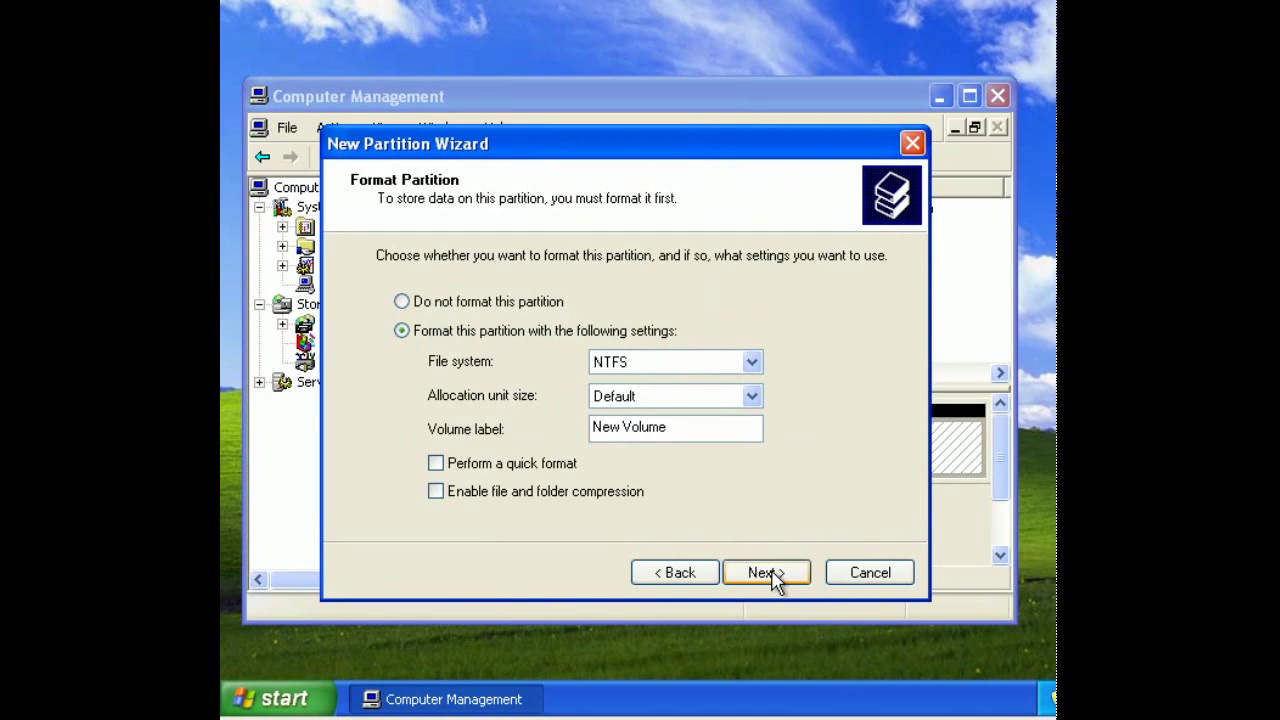
left_click(493, 466)
left_click(762, 573)
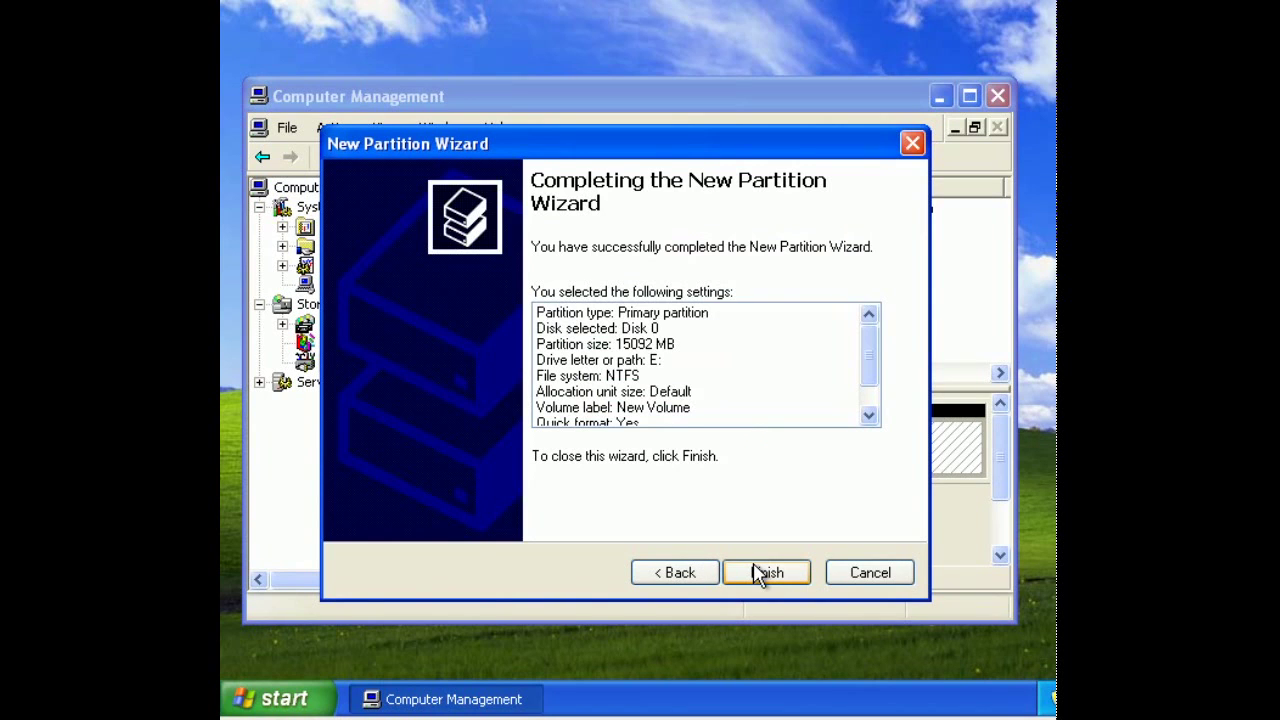
left_click(762, 573)
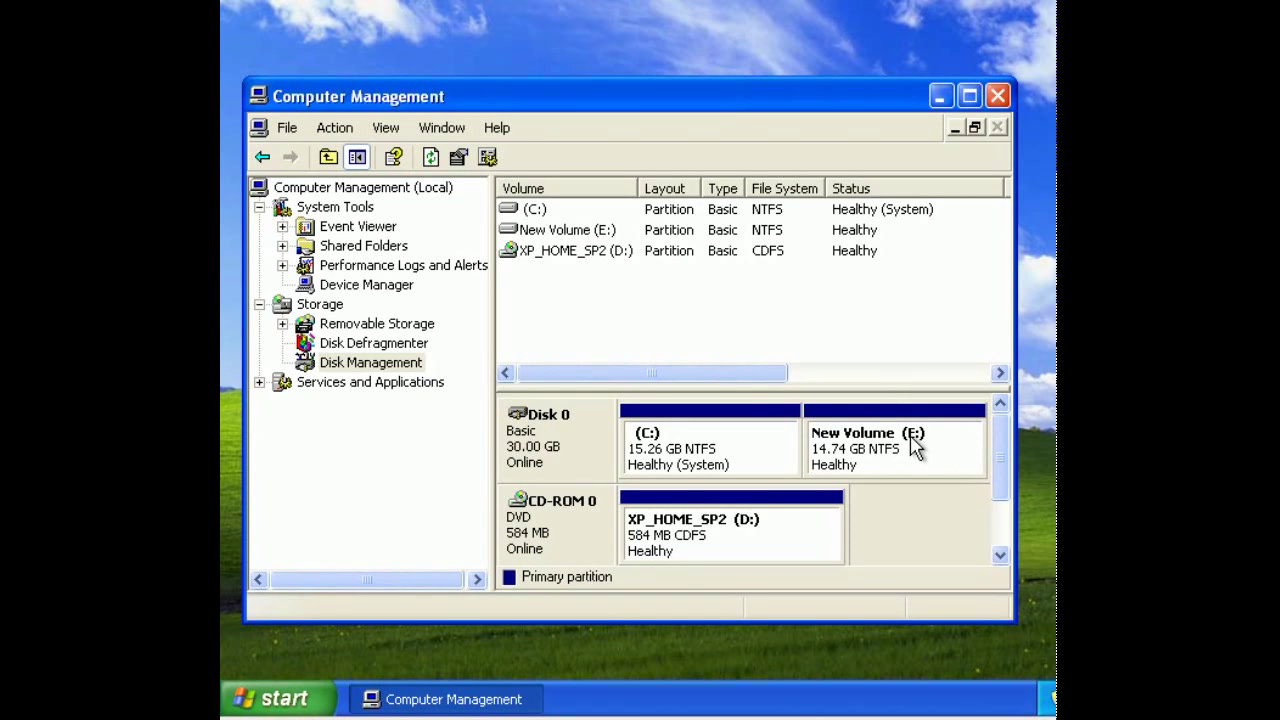
Open New Volume (E:) from My Computer to confirm it is empty, then view its details
key("super")
left_click(557, 314)
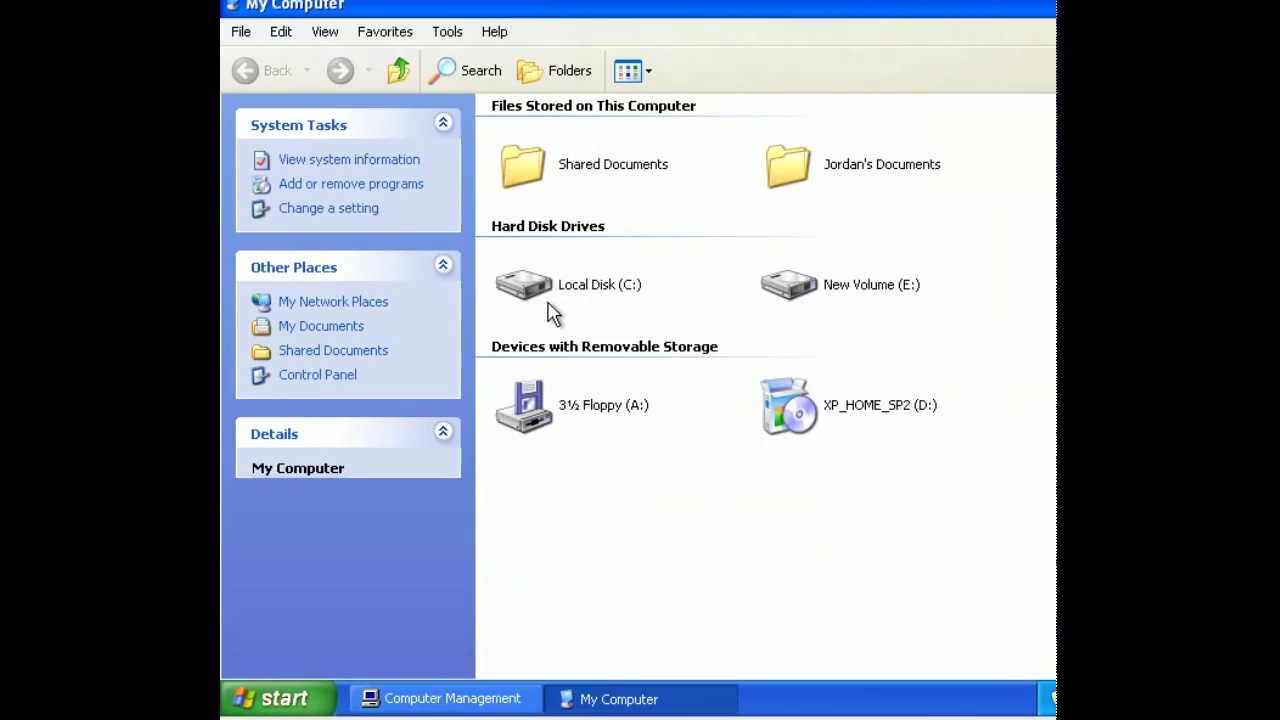
left_click(567, 289)
double_click(834, 294)
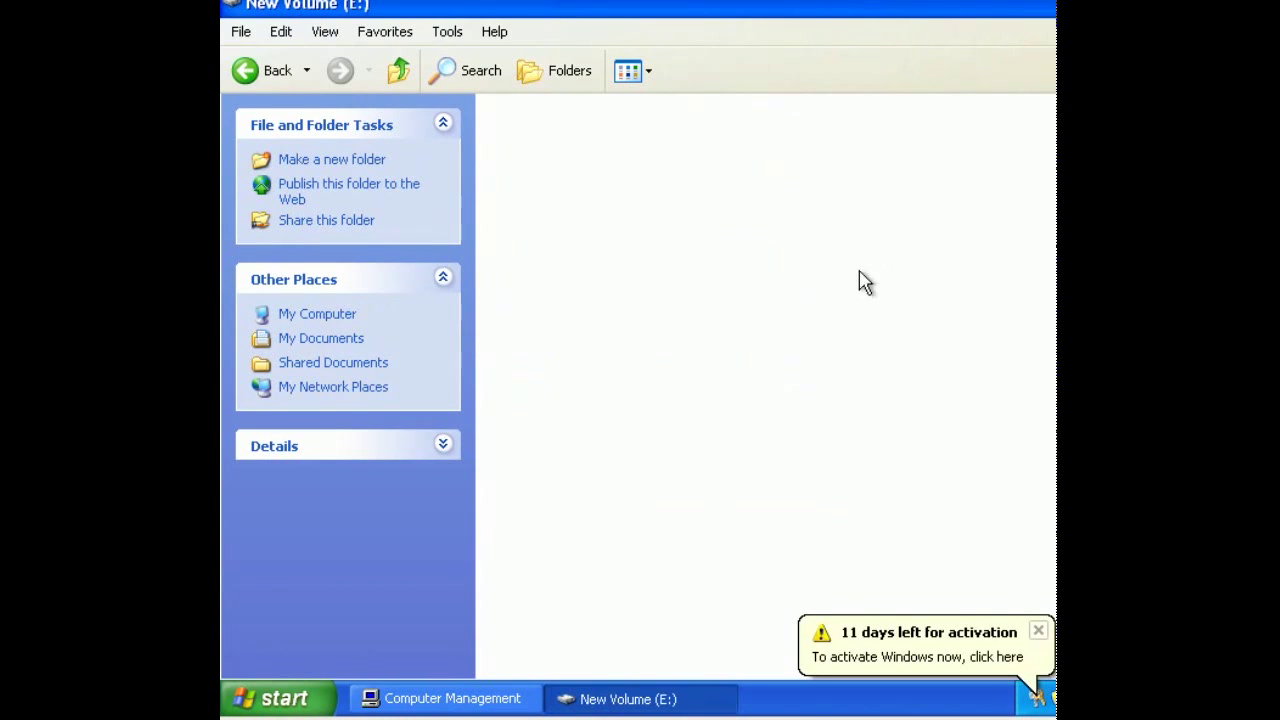
left_click(240, 78)
left_click(793, 275)
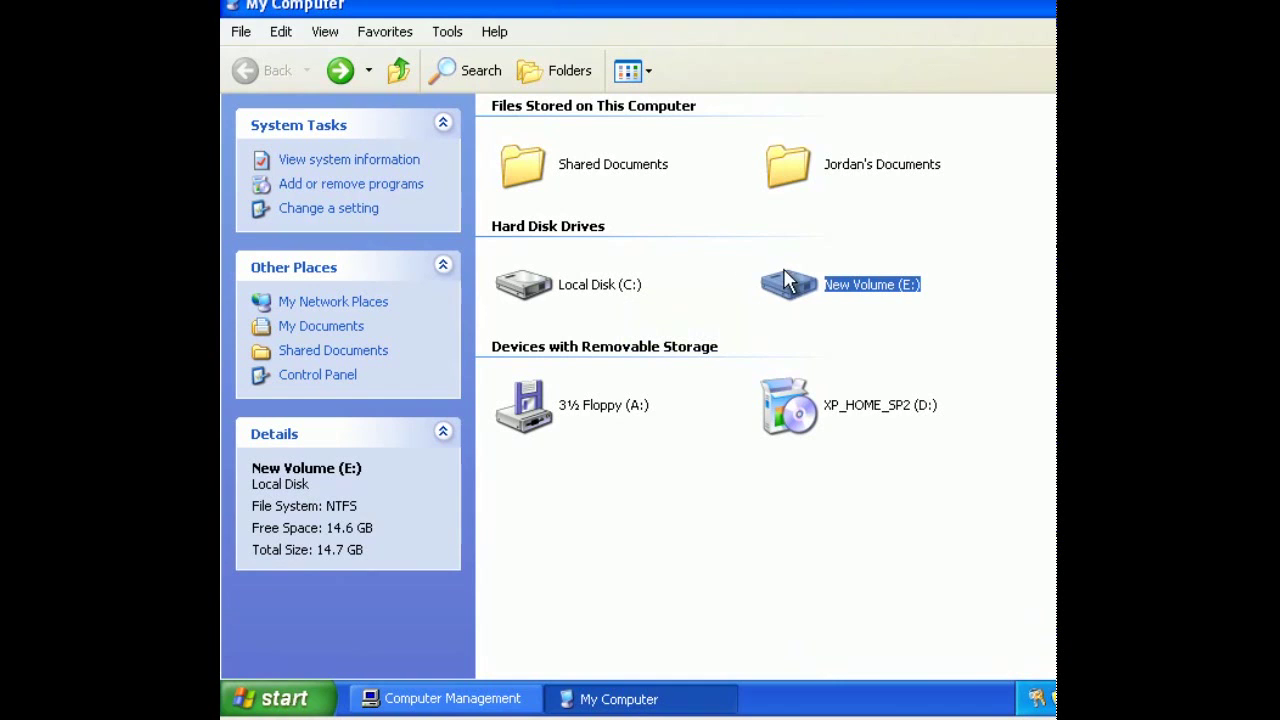
mouse_move(792, 276)
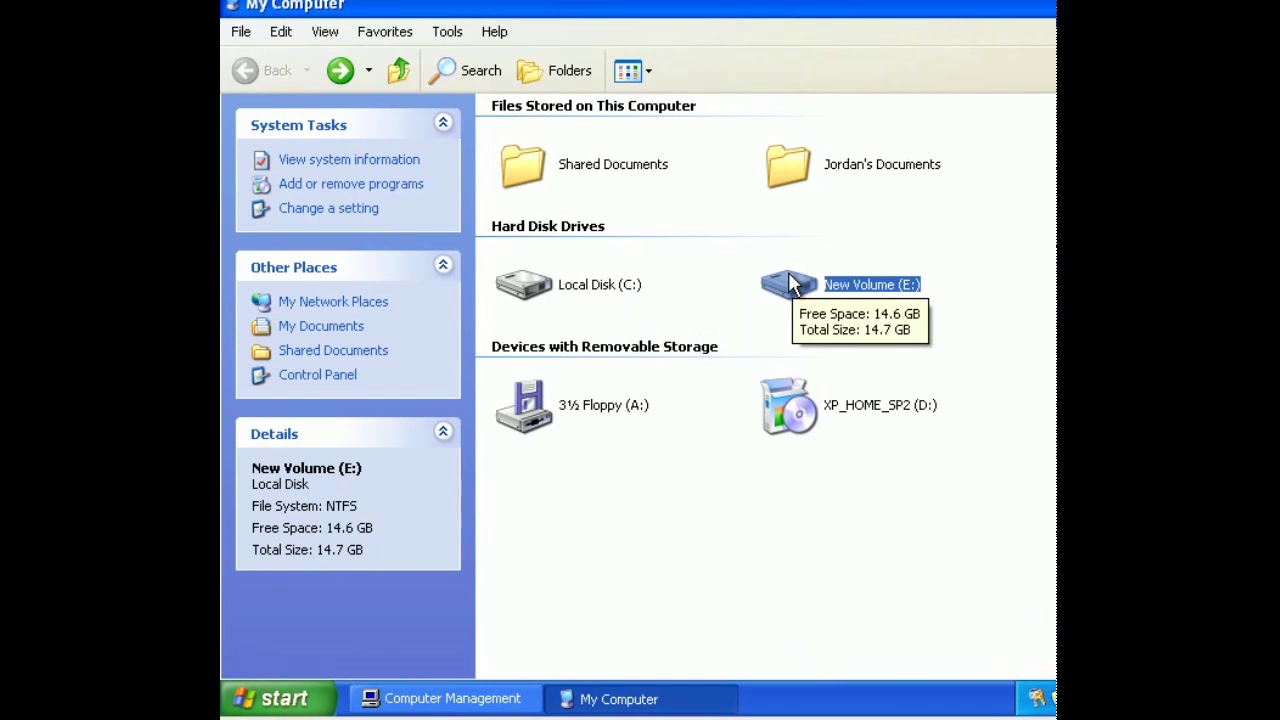